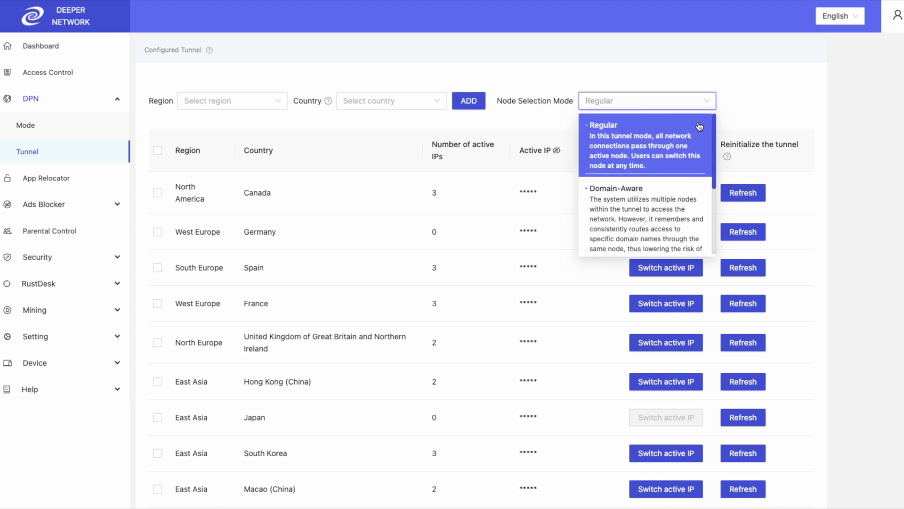
Unmask the active IP addresses and switch Canada's tunnel to a different node
left_click(528, 137)
left_click(557, 150)
left_click(662, 194)
Set the node selection mode to Domain-Aware
left_click(608, 105)
left_click_drag(714, 151, 689, 177)
left_click(689, 177)
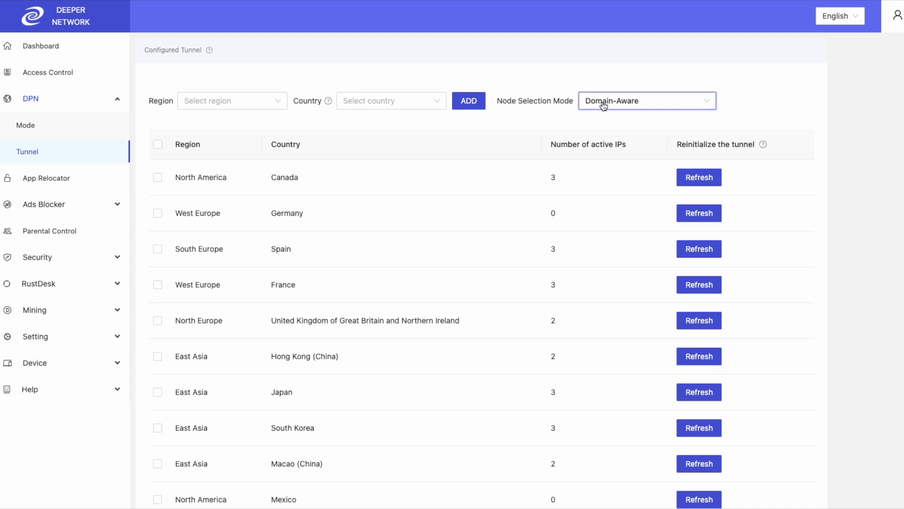
Try the Random node selection mode, then Round-Robin
left_click(604, 106)
scroll(716, 162, "down", 2)
left_click(664, 183)
left_click(635, 106)
left_click(660, 217)
mouse_move(769, 153)
scroll(478, 271, "down", 3)
scroll(647, 101, "up", 3)
Return the node selection mode to Domain-Aware
left_click(650, 106)
scroll(652, 179, "up", 3)
left_click(659, 191)
Tick the Germany tunnel and delete it with DEL
left_click(164, 215)
scroll(843, 301, "down", 3)
scroll(844, 301, "down", 2)
left_click(801, 462)
Go to DPN > Mode and list the Smart Route, Full Route and Disabled options
left_click(33, 124)
left_click(211, 80)
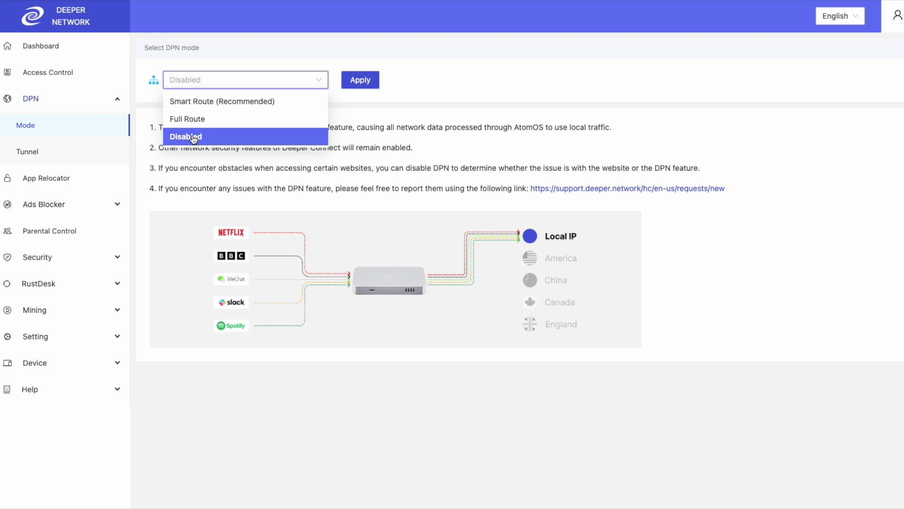
Switch DPN to Full Route through East Asia - Macao (China), apply and confirm
left_click(205, 120)
left_click(480, 80)
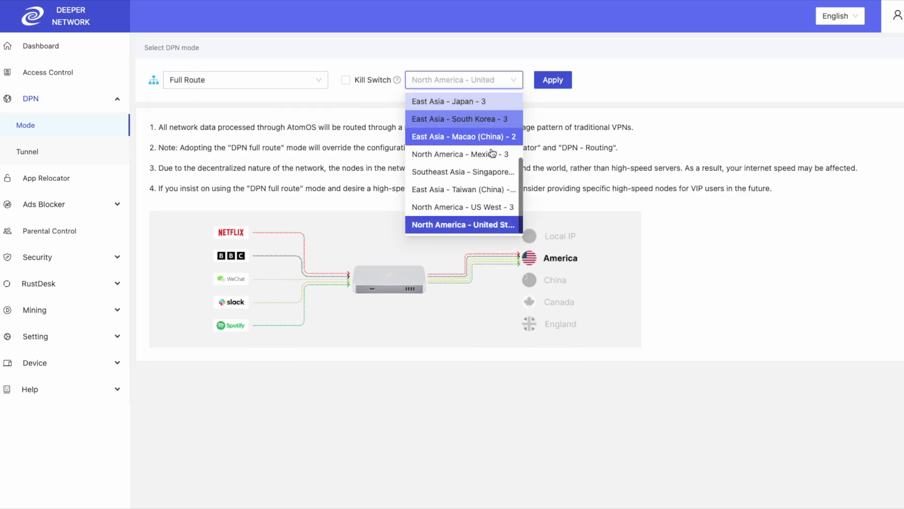
mouse_move(522, 209)
left_mouse_down()
mouse_move(522, 108)
mouse_move(513, 213)
mouse_move(511, 203)
left_mouse_up()
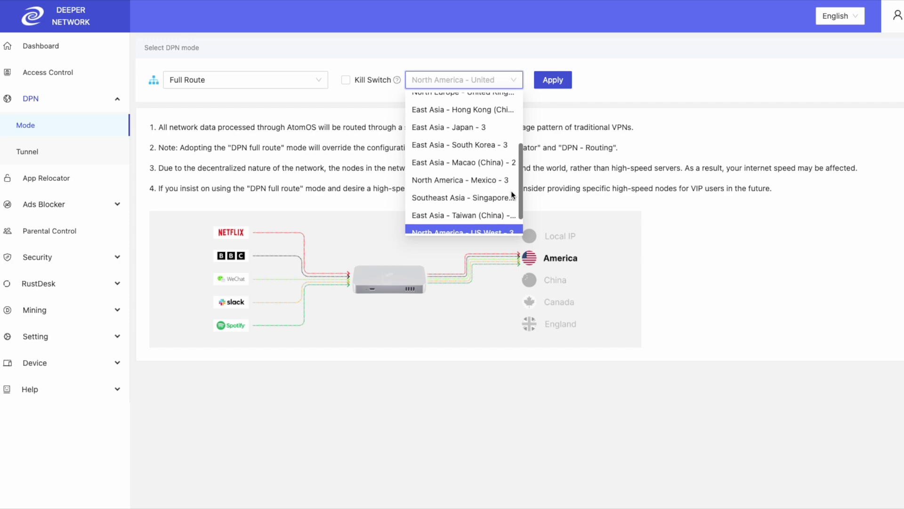
scroll(471, 179, "up", 1)
left_click(468, 165)
left_click(552, 80)
key("Return")
mouse_move(344, 85)
left_click(553, 81)
left_click(536, 136)
Choose Smart Route (Recommended) mode and review the configured tunnels list
left_click(301, 79)
left_click(281, 101)
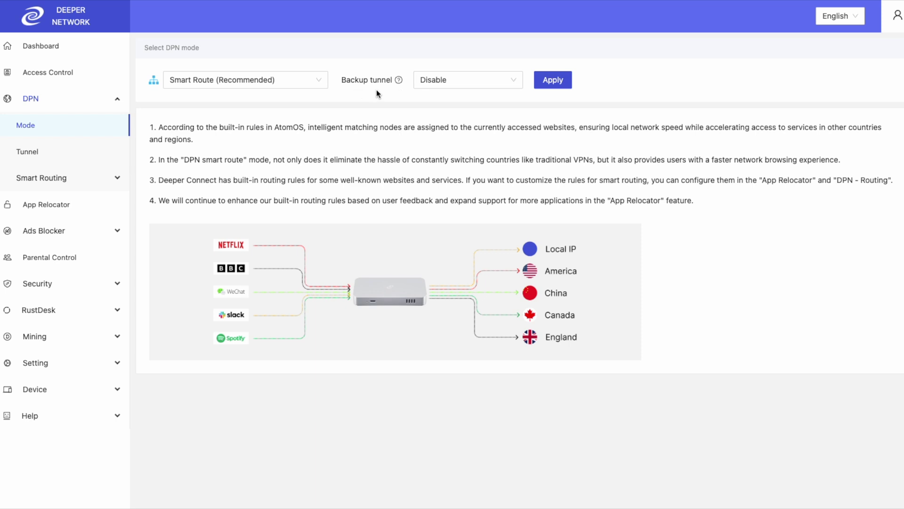
left_click(63, 152)
scroll(327, 243, "down", 1)
scroll(327, 243, "down", 5)
Set the backup tunnel to North Europe - United Kingdom, then apply and confirm
left_click(33, 127)
left_click(457, 83)
left_click(495, 191)
left_click(558, 81)
left_click(535, 124)
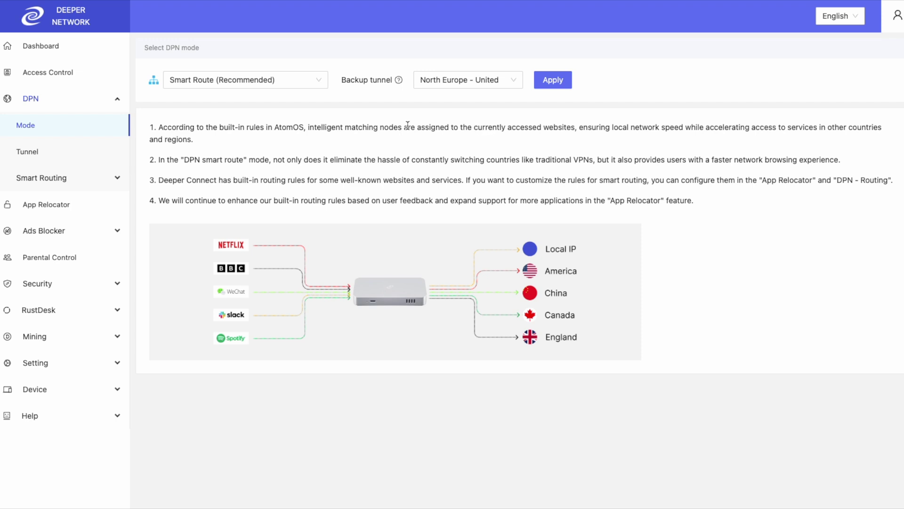
In Smart Routing Domain Config, add binance.com routed through the West Europe - Germany tunnel
left_click(23, 183)
left_click(45, 207)
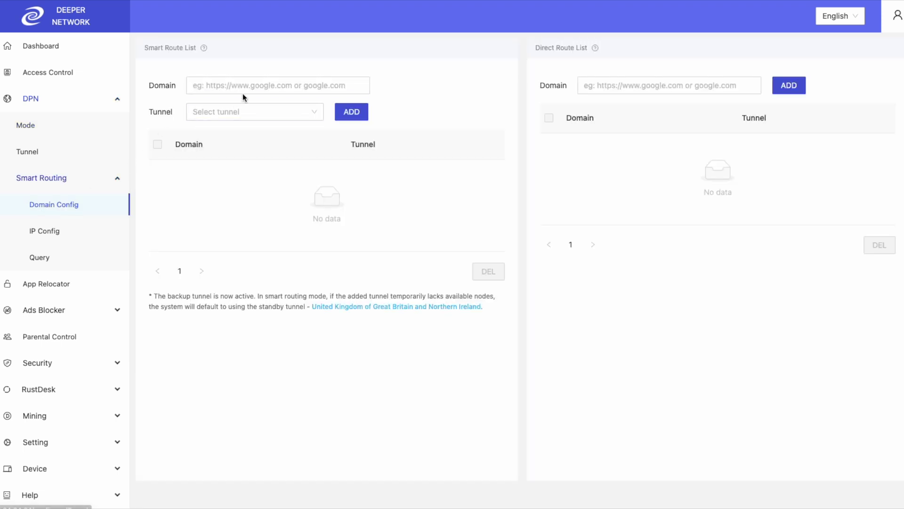
left_click(251, 85)
type("binance.com")
left_click(237, 113)
left_click(246, 151)
left_click(348, 117)
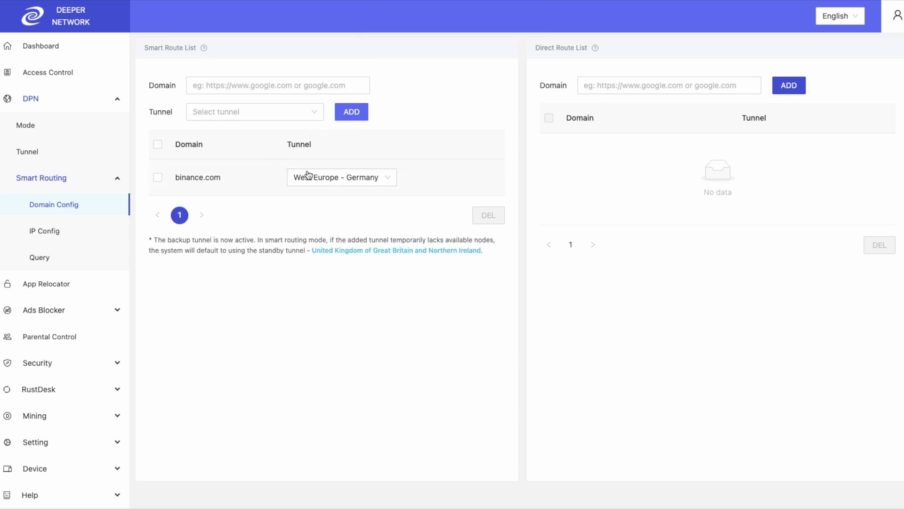